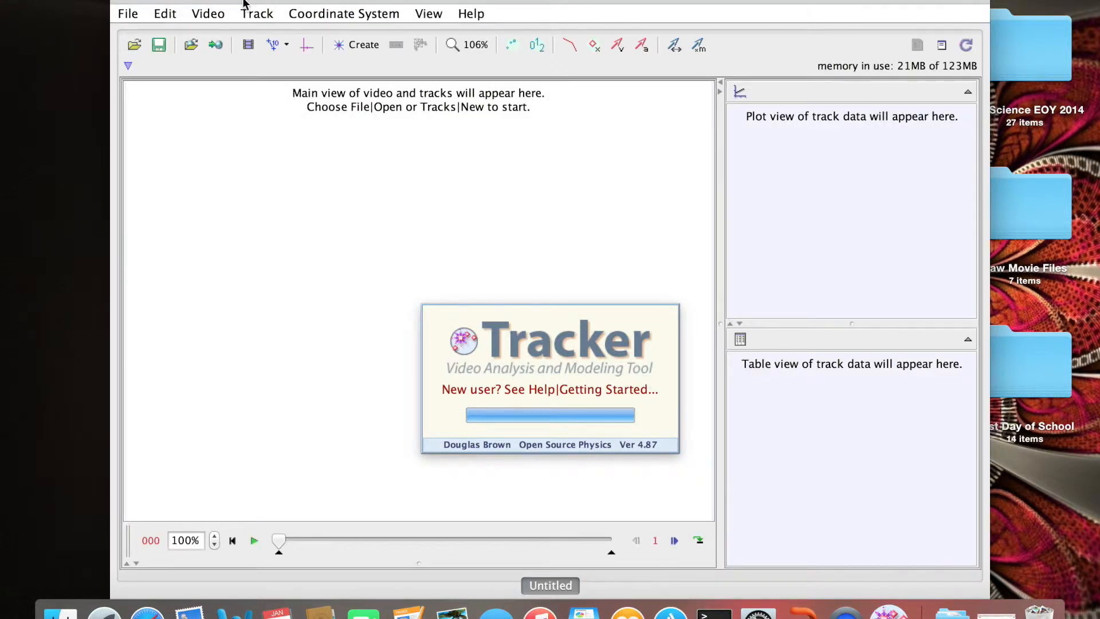
Move the empty Tracker window over to the left side of the screen.
drag(194, 2, 89, 1)
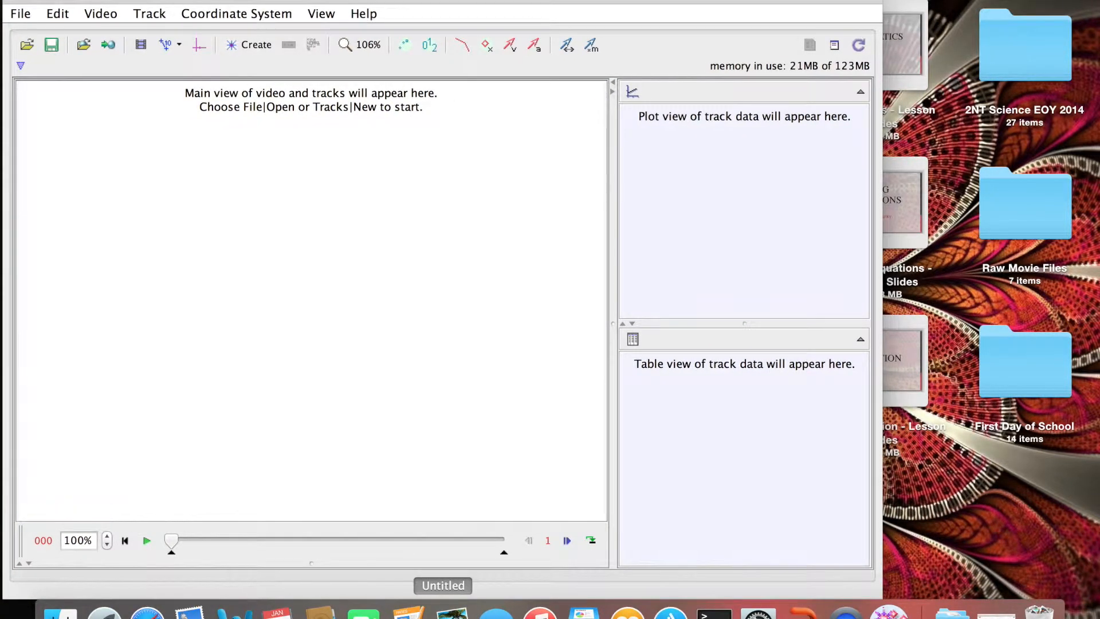
click(18, 19)
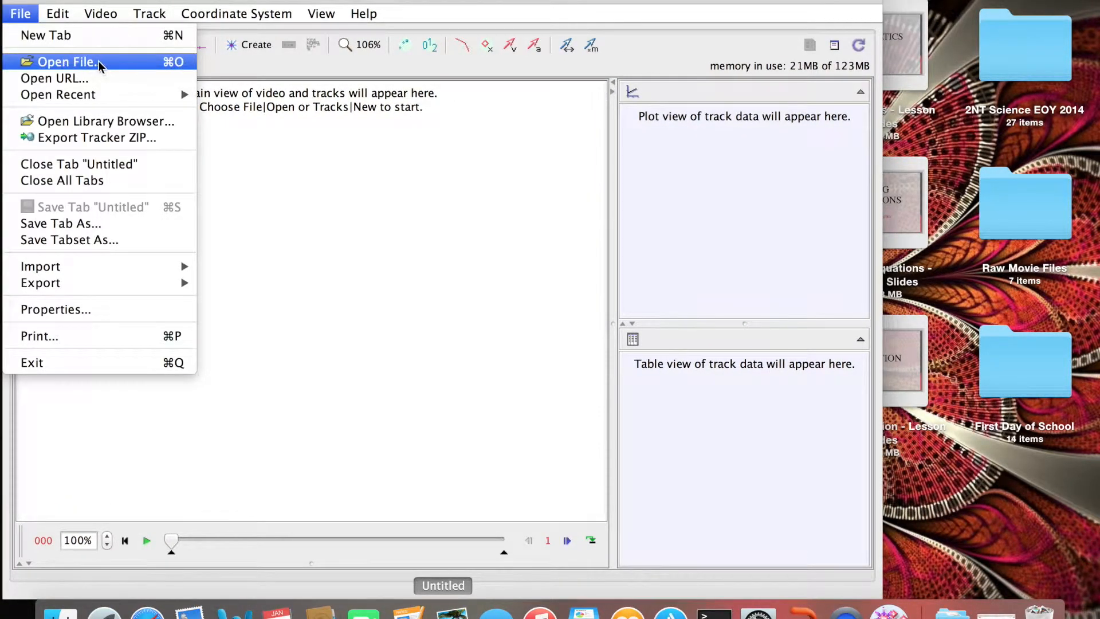
Open Constant Speed [Final].mp4 from the Raw Movie Files folder.
click(150, 63)
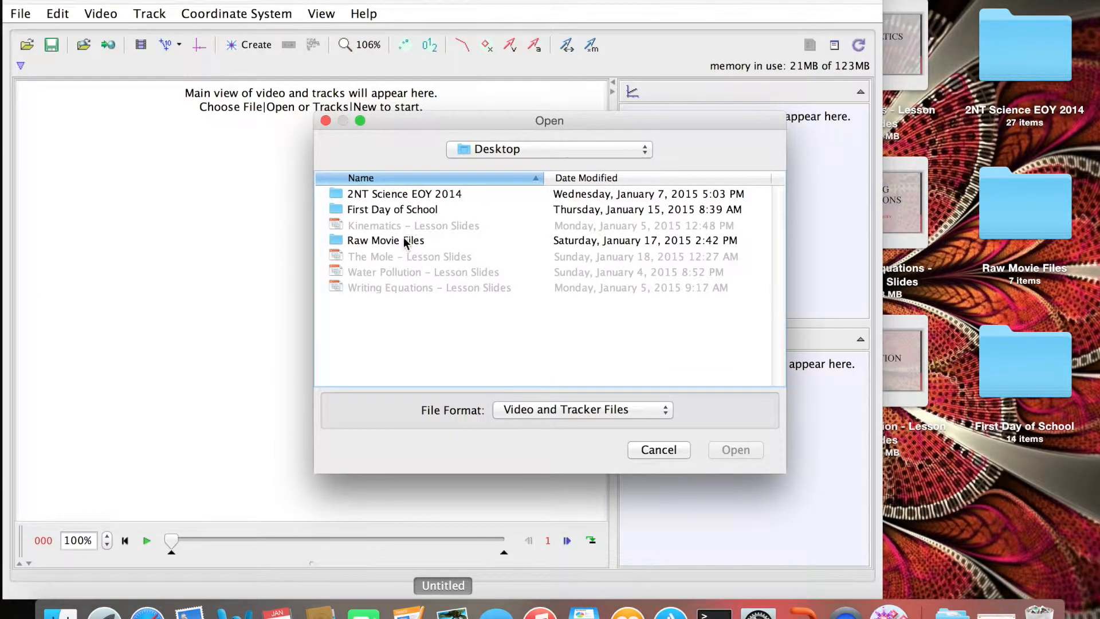
double_click(400, 241)
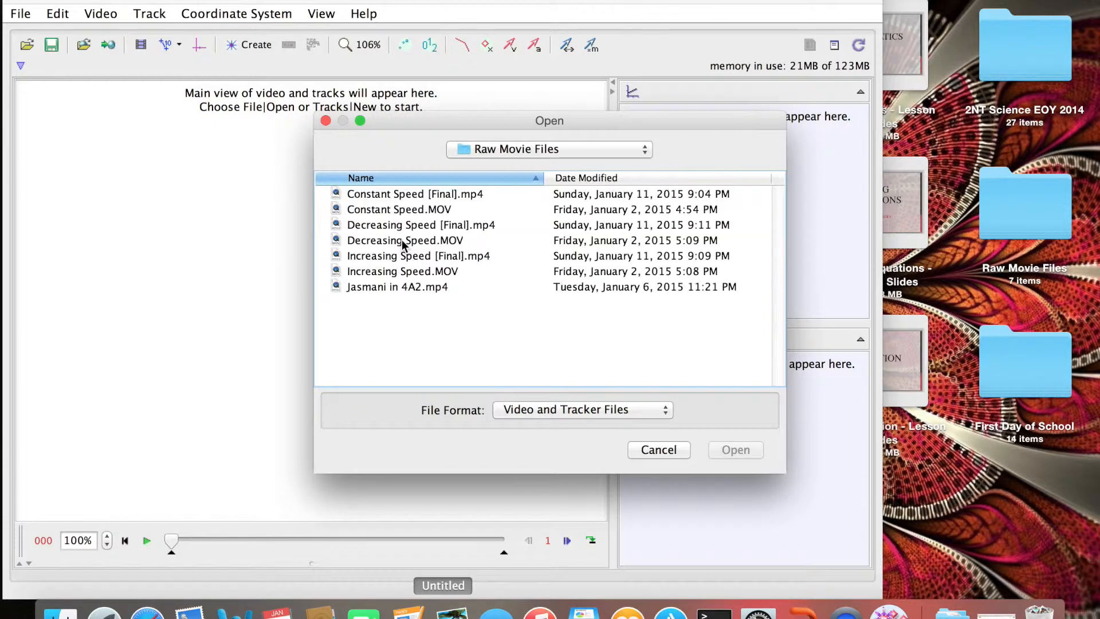
click(466, 195)
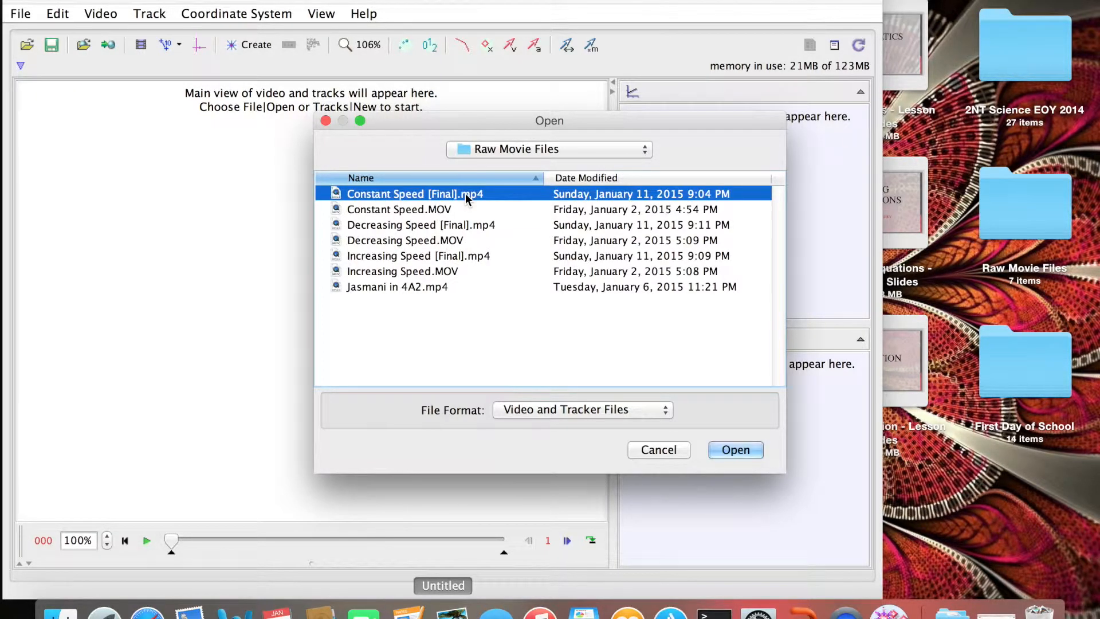
click(737, 449)
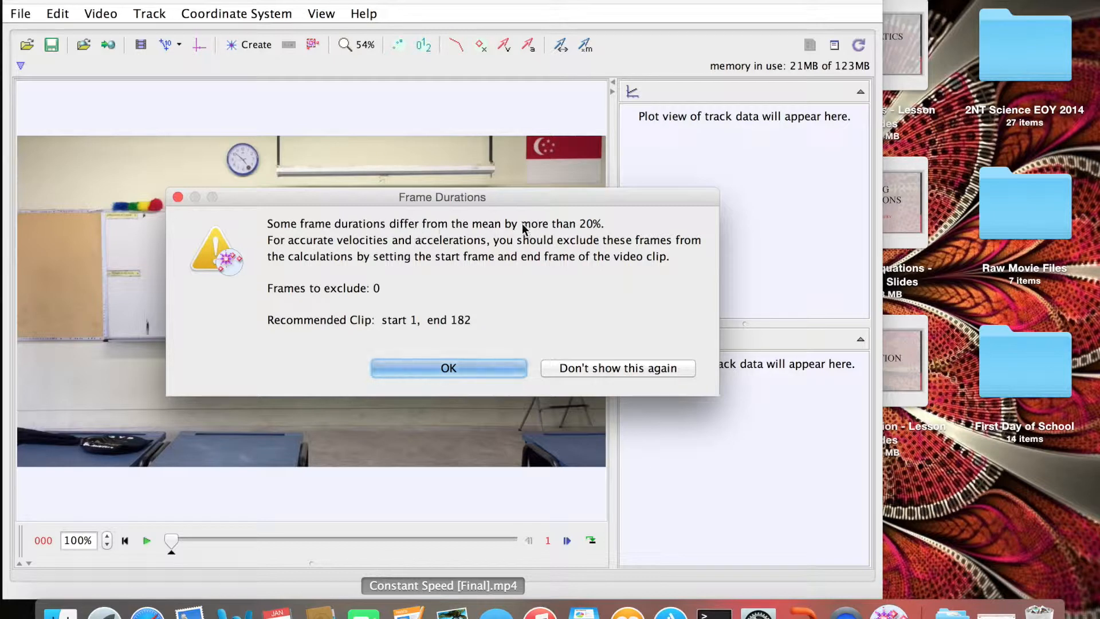
Dismiss the frame-duration warning and scrub through the walking clip.
click(456, 367)
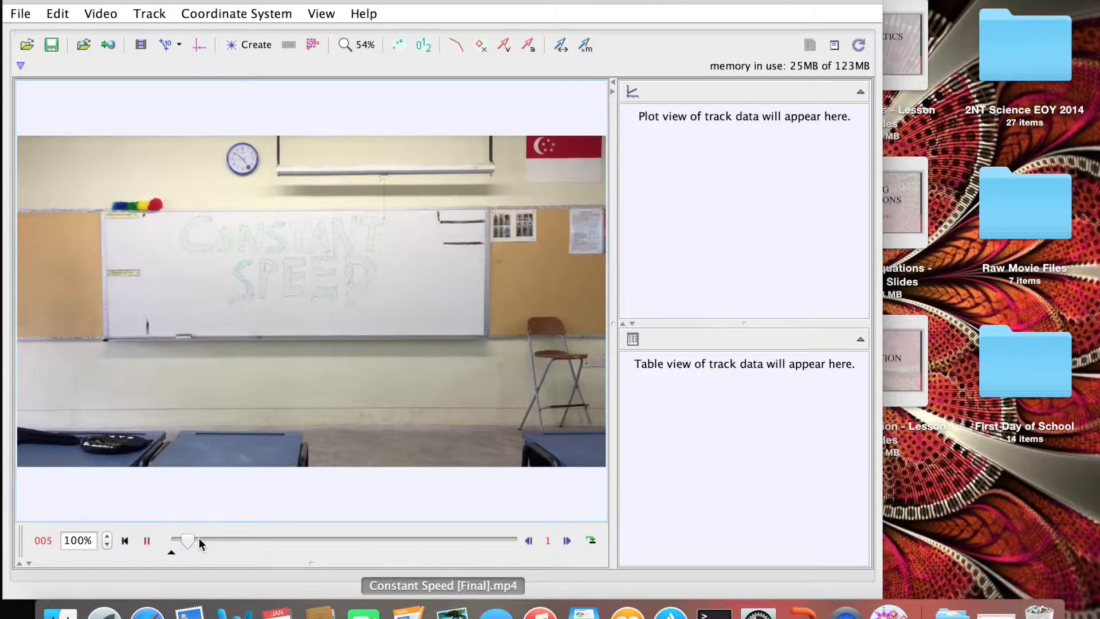
drag(202, 539, 165, 543)
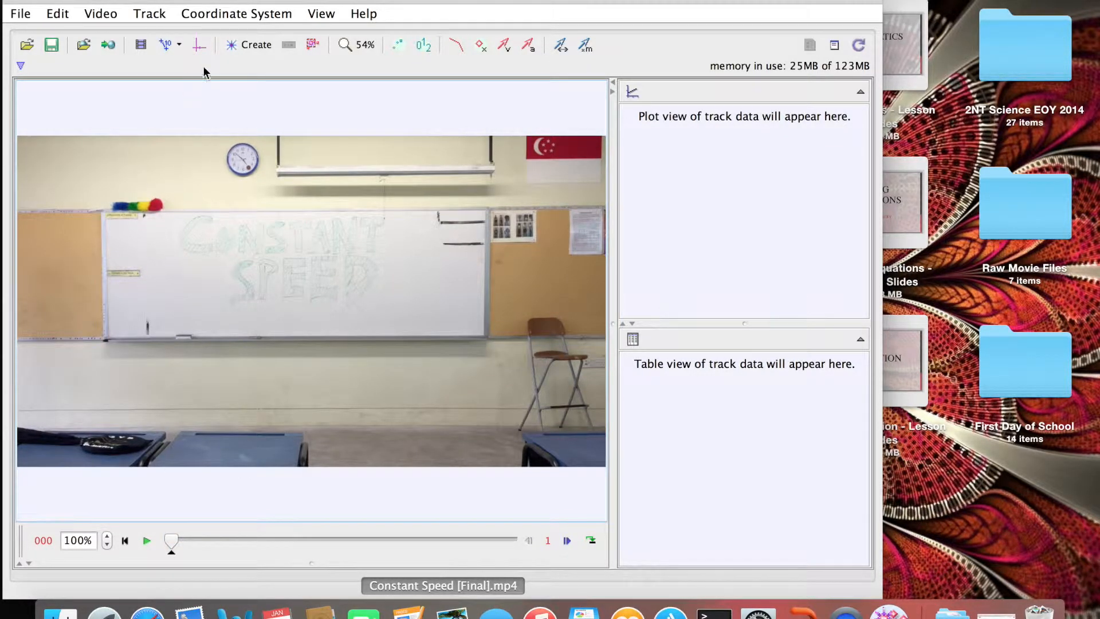
Add a calibration stick and move it onto the whiteboard.
click(248, 46)
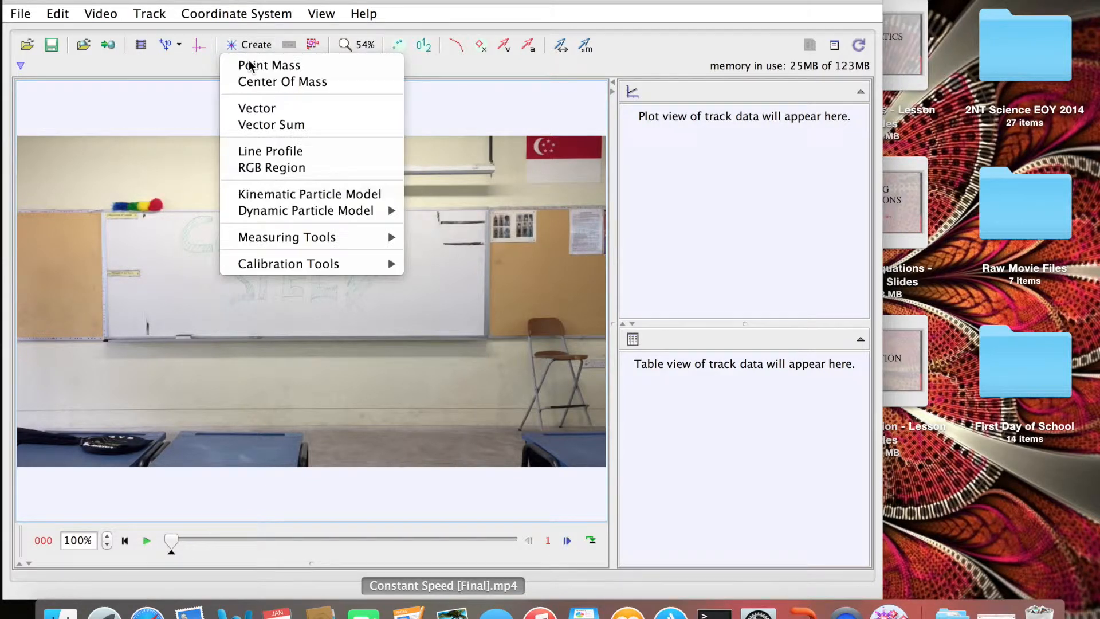
mouse_move(333, 274)
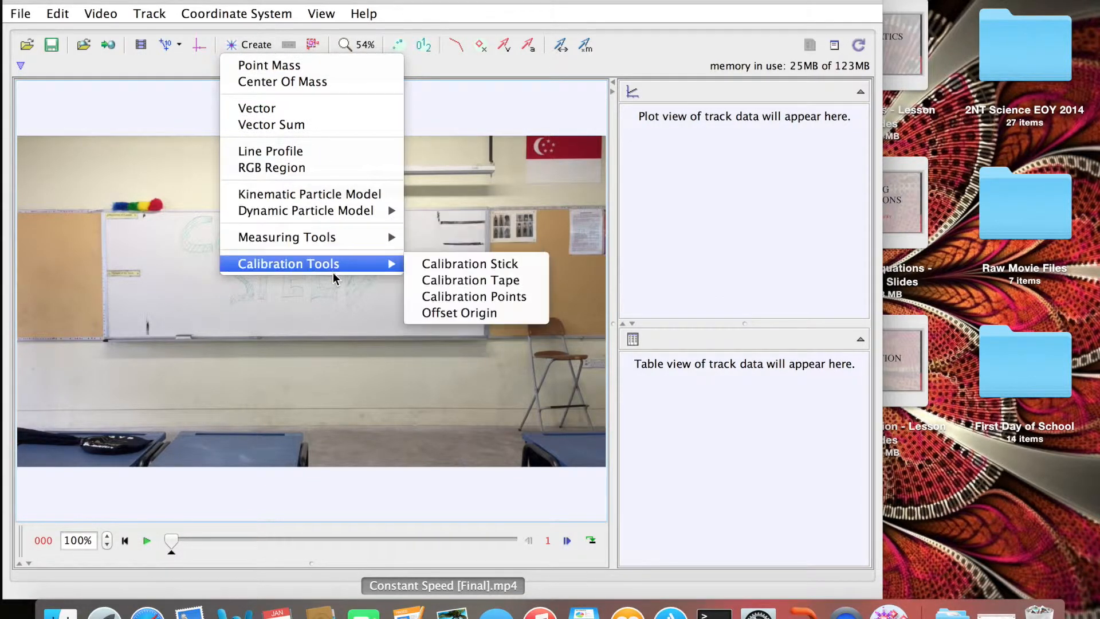
click(418, 265)
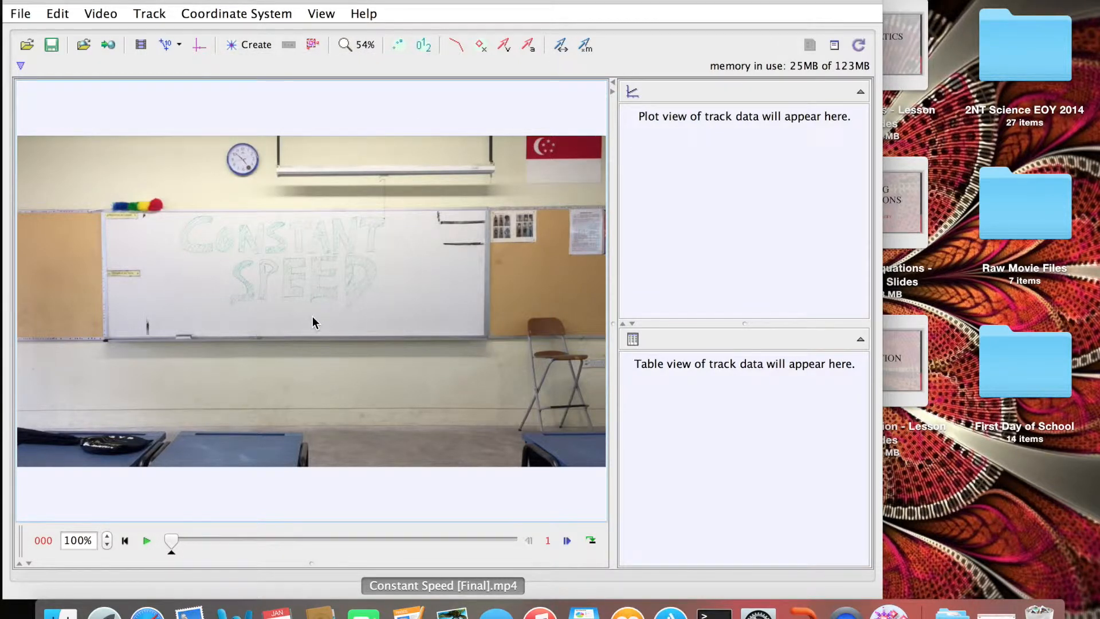
drag(325, 305, 487, 282)
Set the stick length to 3.000 and align its ends with the whiteboard edges.
click(295, 272)
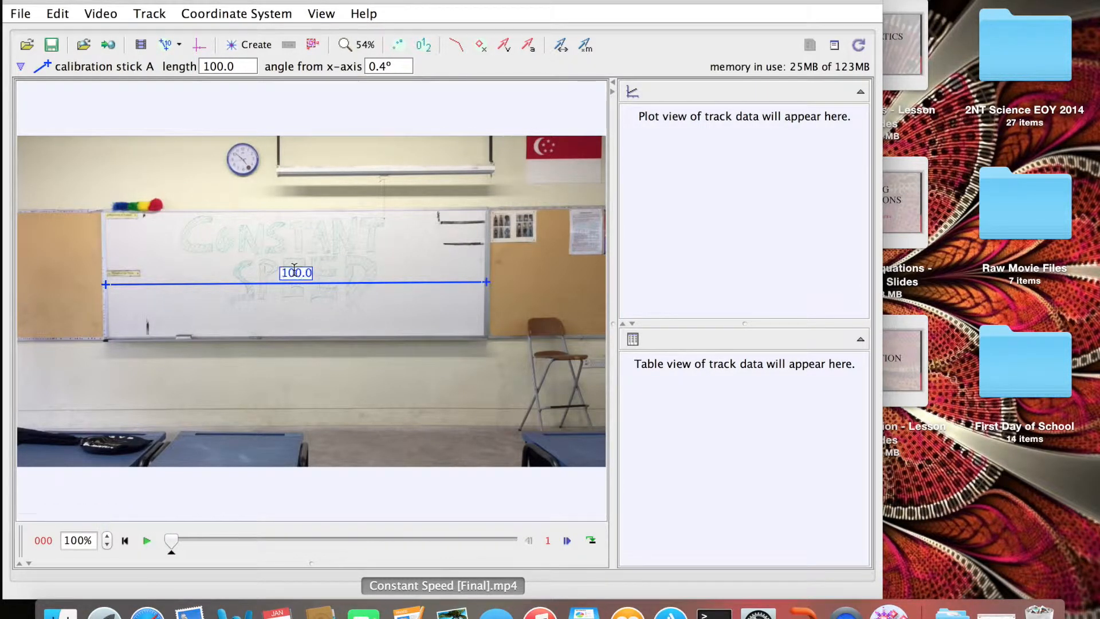
text(3)
key(Return)
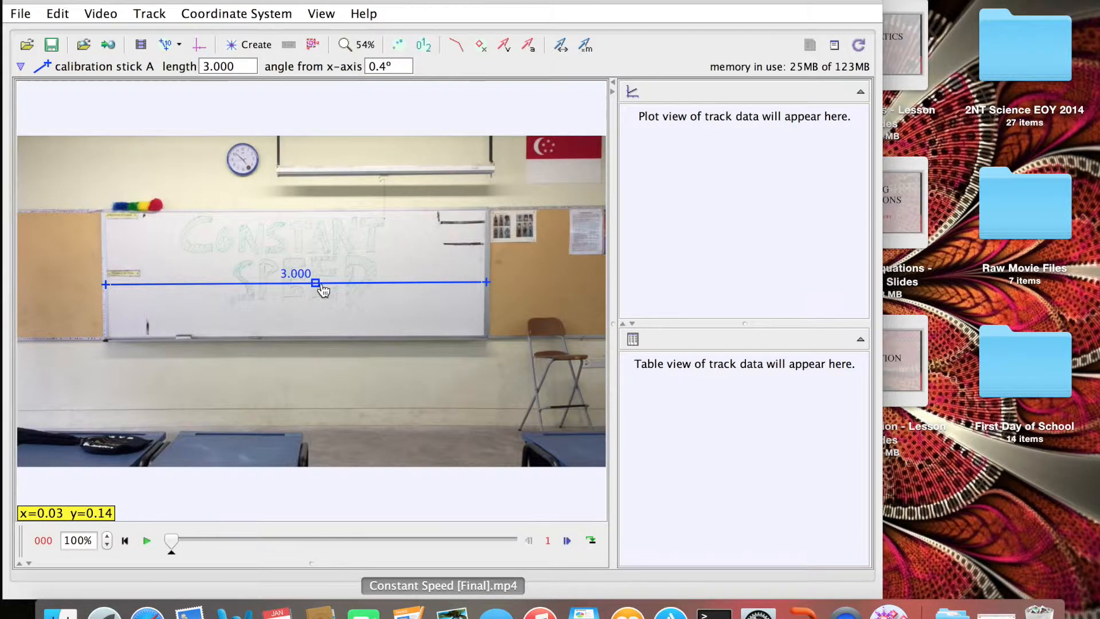
mouse_move(316, 289)
mouse_down()
mouse_move(258, 290)
mouse_move(334, 284)
mouse_up()
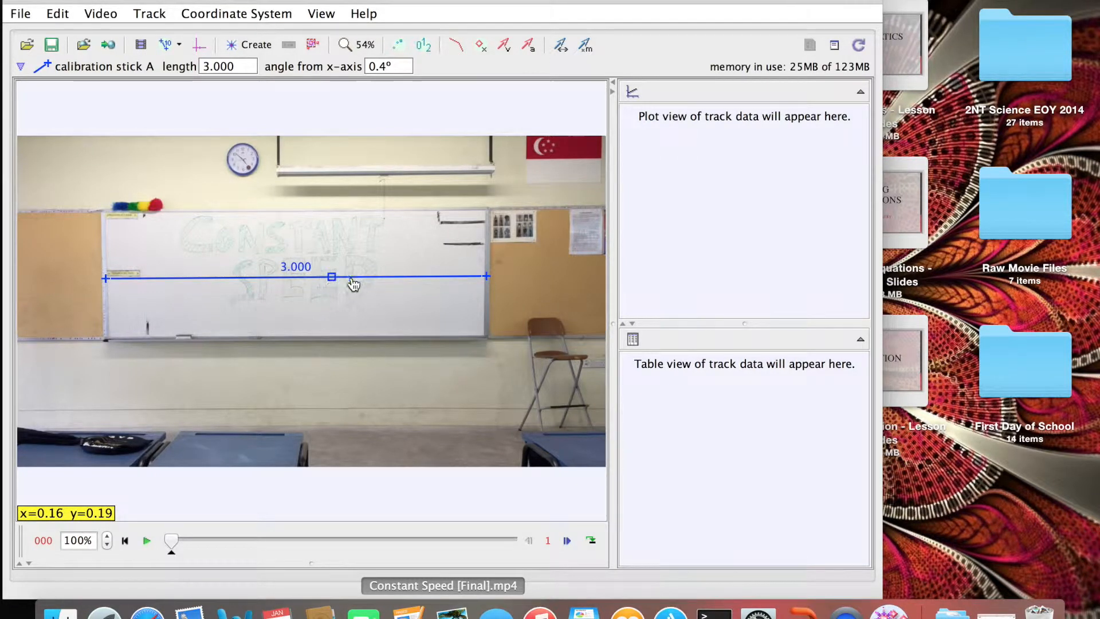
click(485, 278)
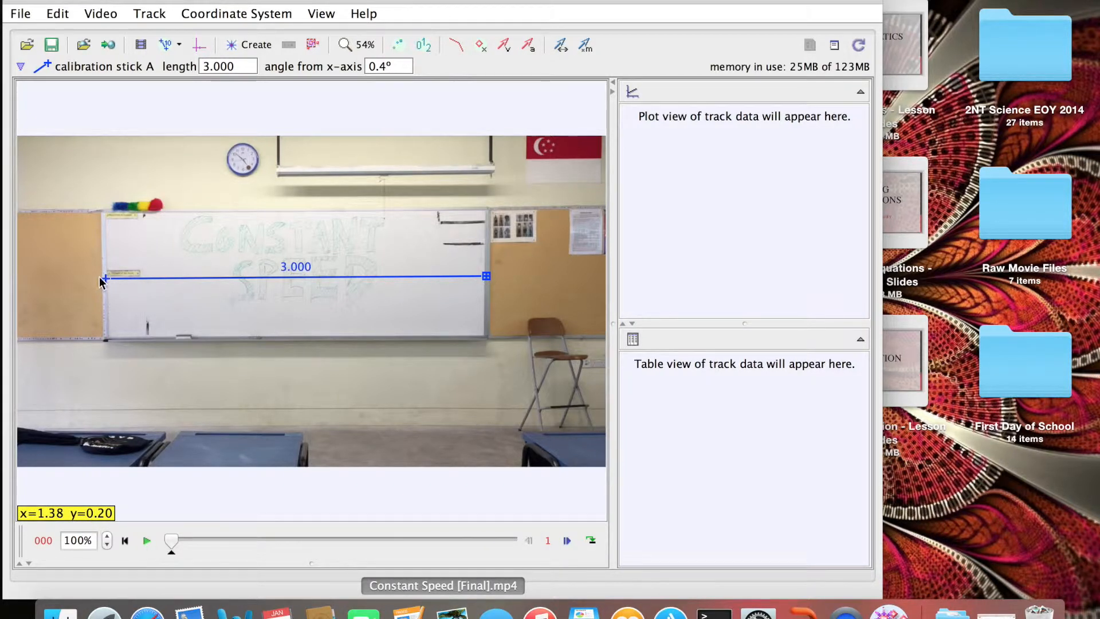
click(106, 278)
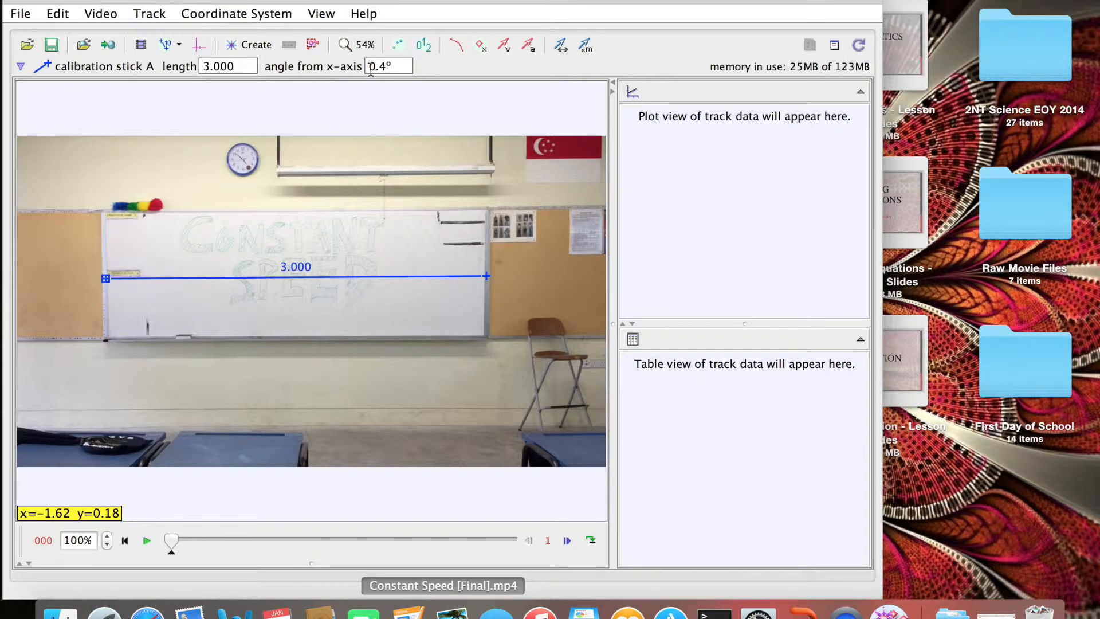
Set the stick angle to 0 and drag the axes origin to the stick's left end.
drag(401, 65, 268, 63)
text(0)
key(Return)
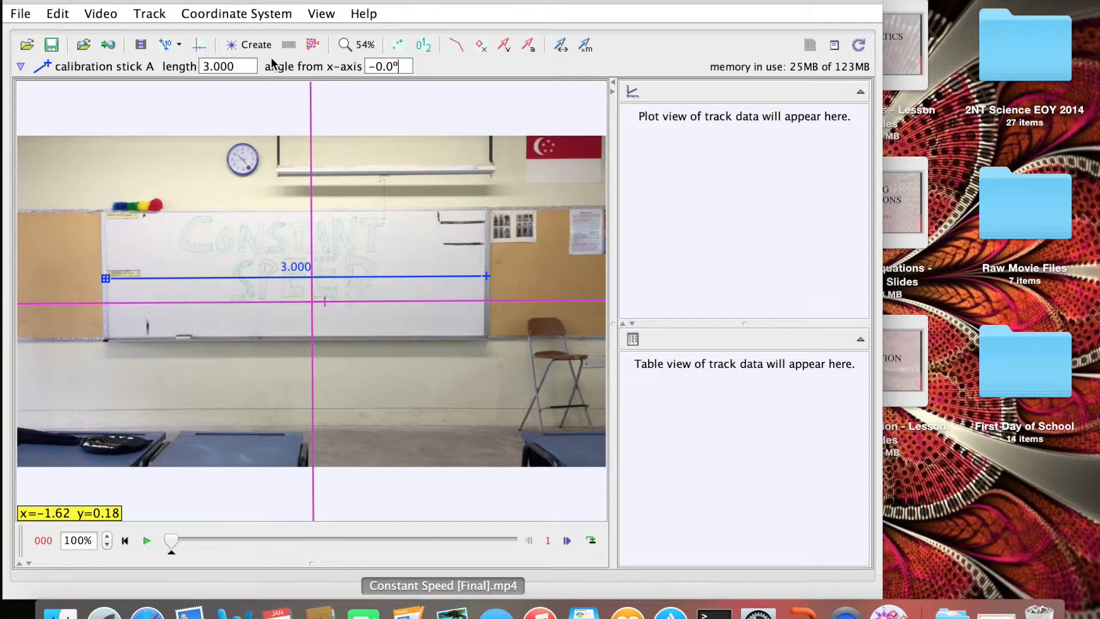
drag(312, 303, 105, 280)
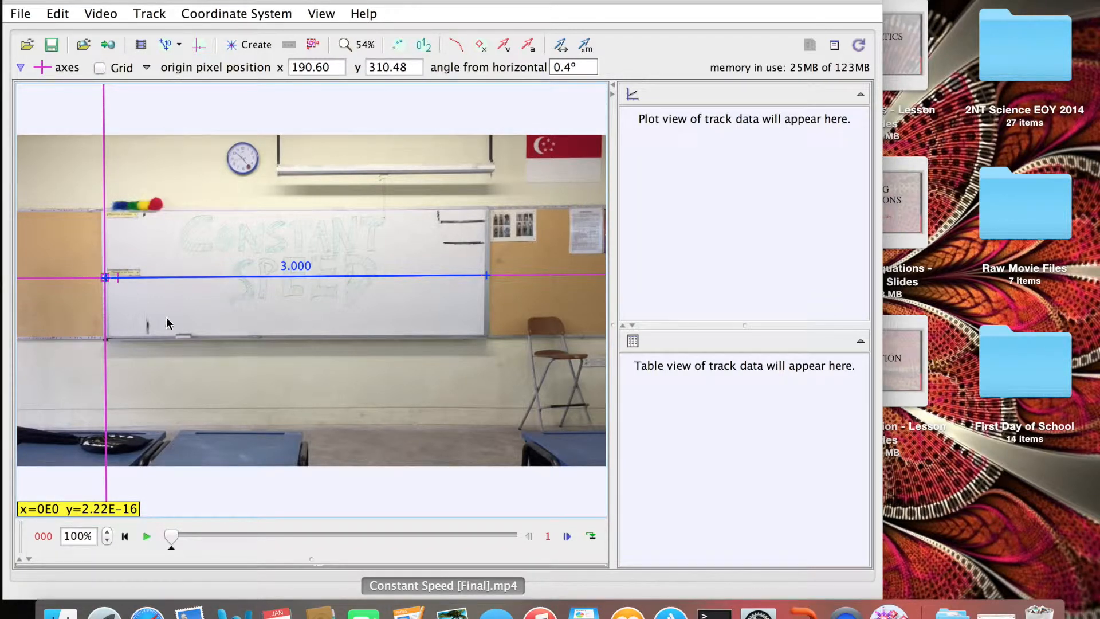
click(181, 329)
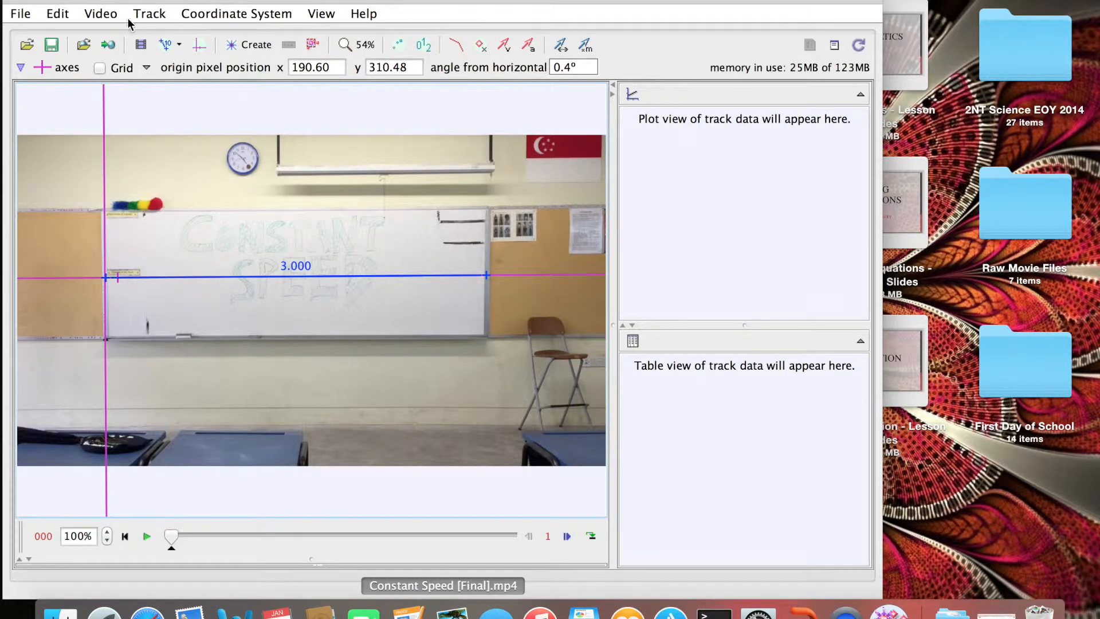
Add a point mass track, rename mass A to the walker's name, and advance to frame 31.
click(246, 45)
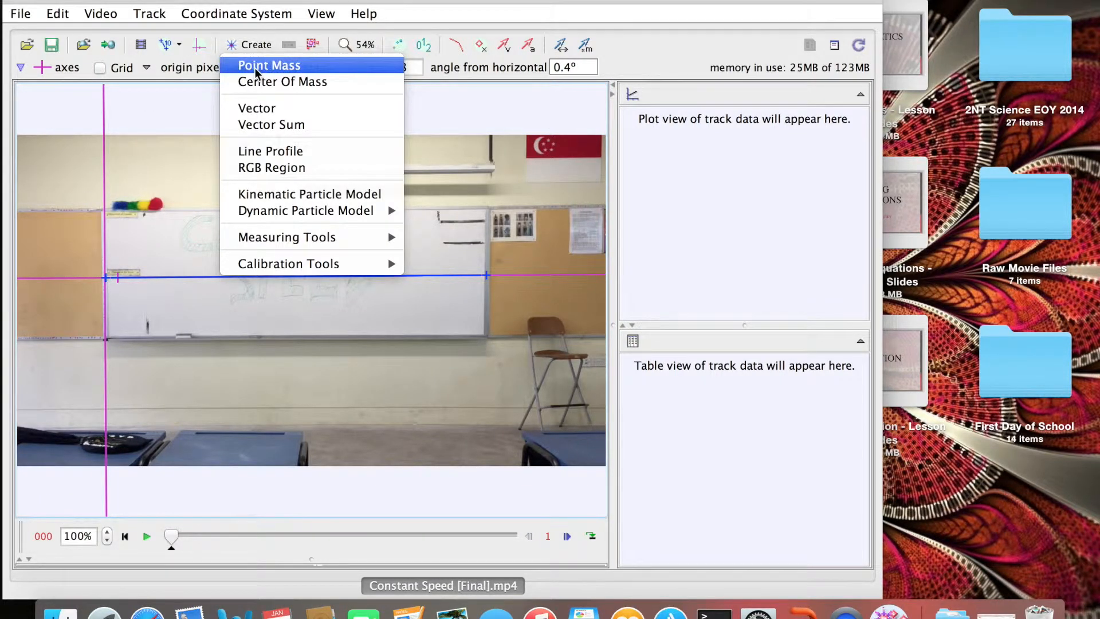
click(254, 68)
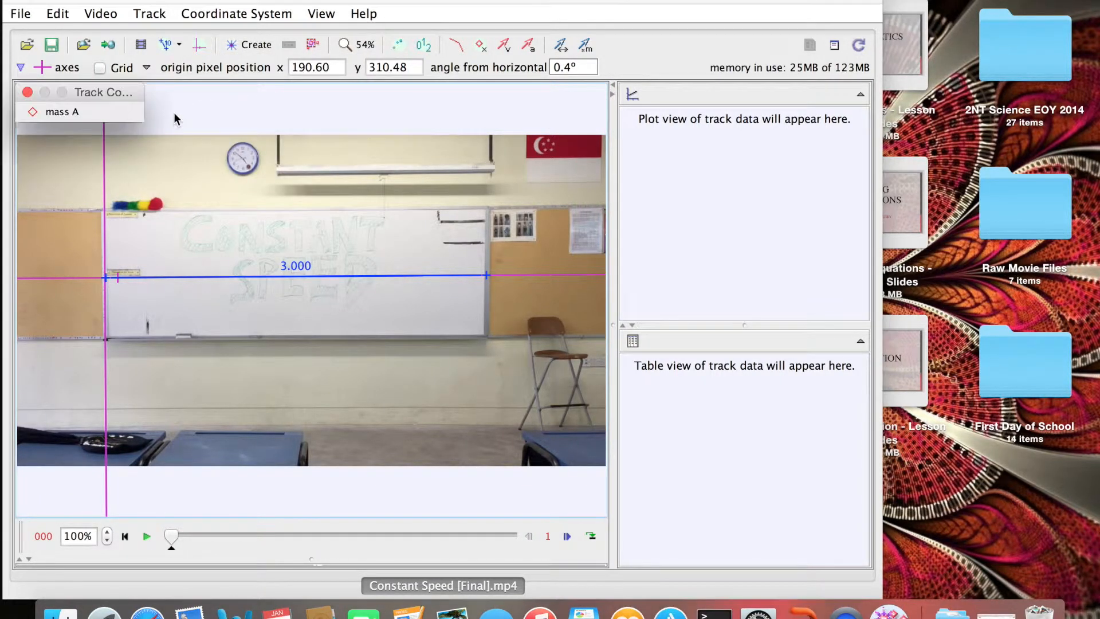
click(57, 112)
click(60, 133)
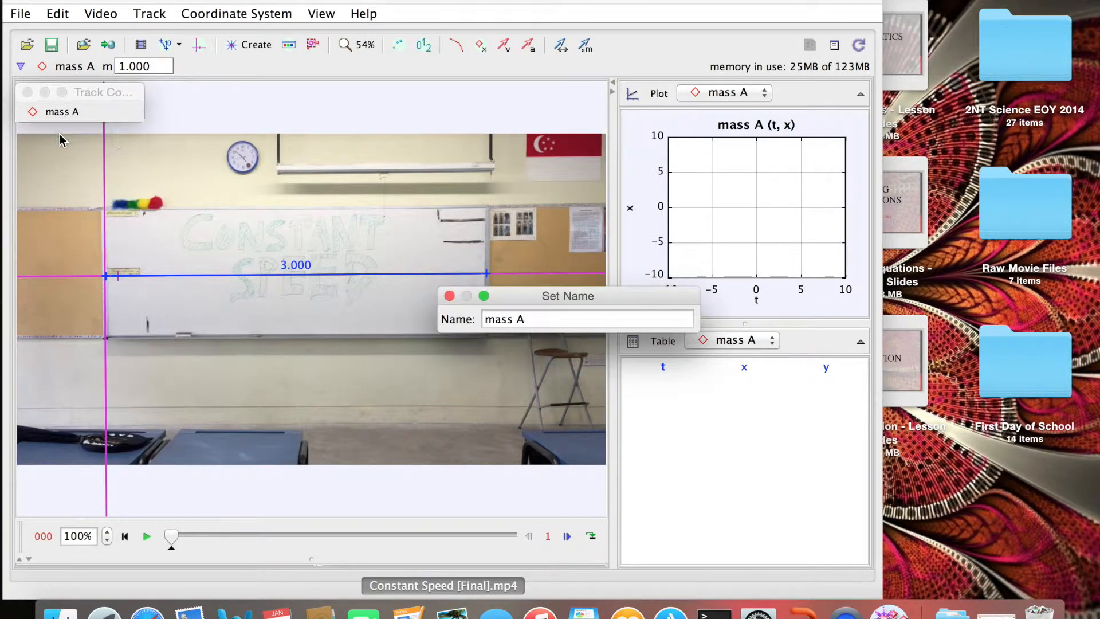
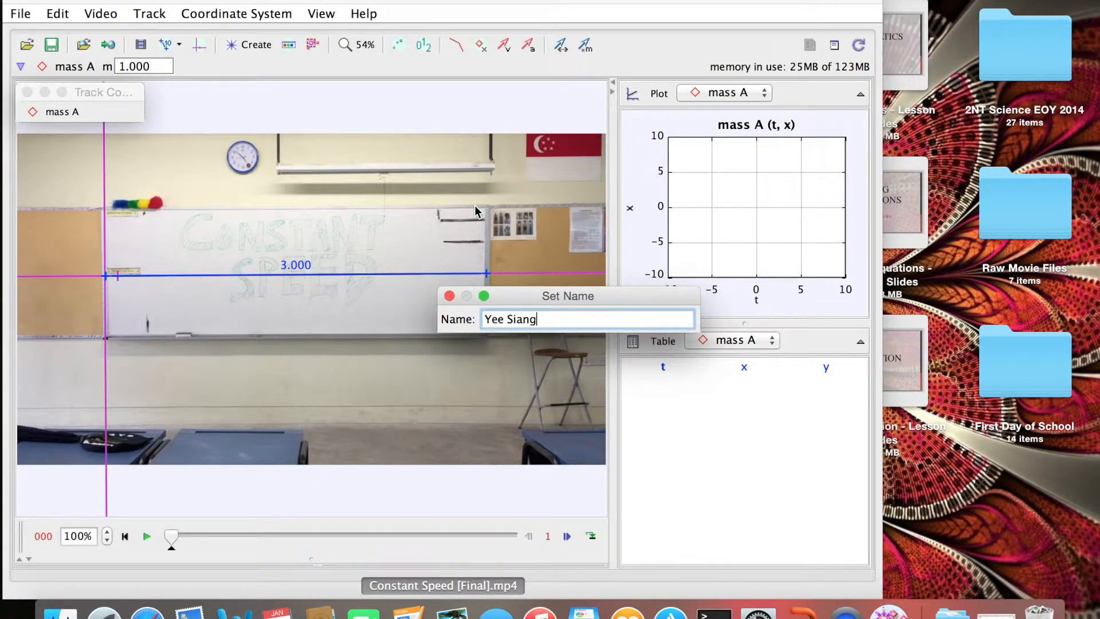
key(Return)
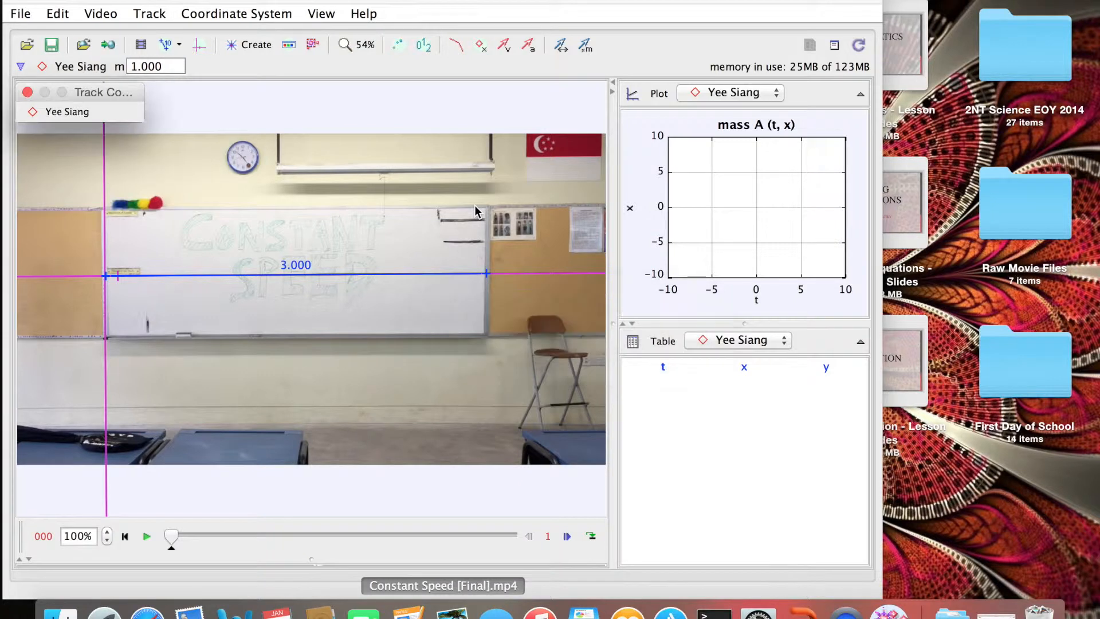
drag(172, 534, 273, 533)
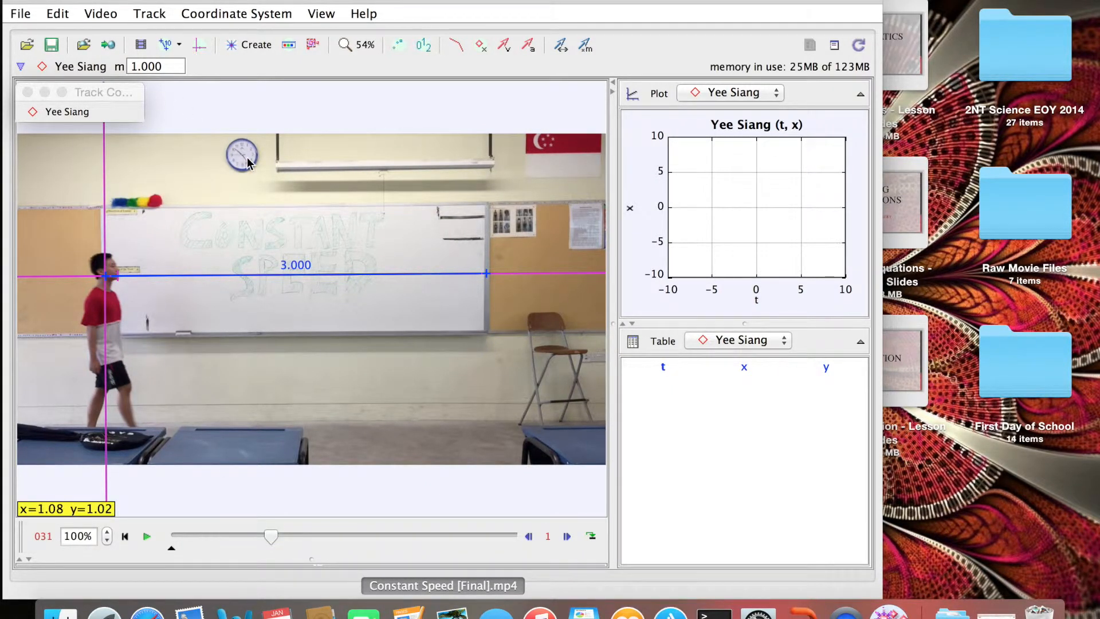
Open the Autotracker from the walker's track menu in Track Control.
click(257, 45)
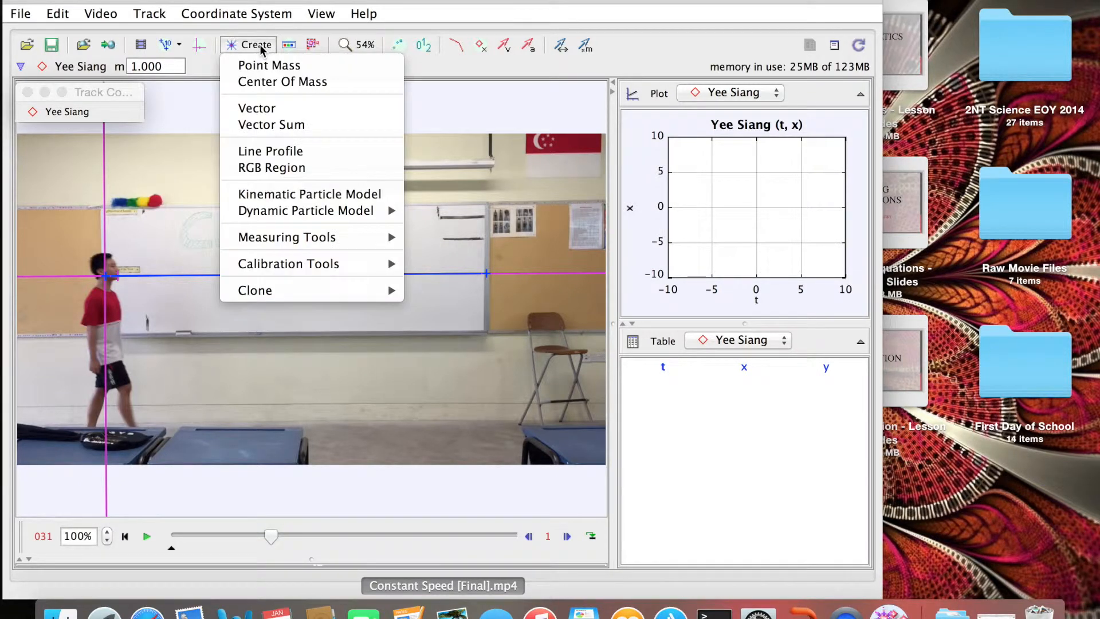
click(133, 91)
click(87, 116)
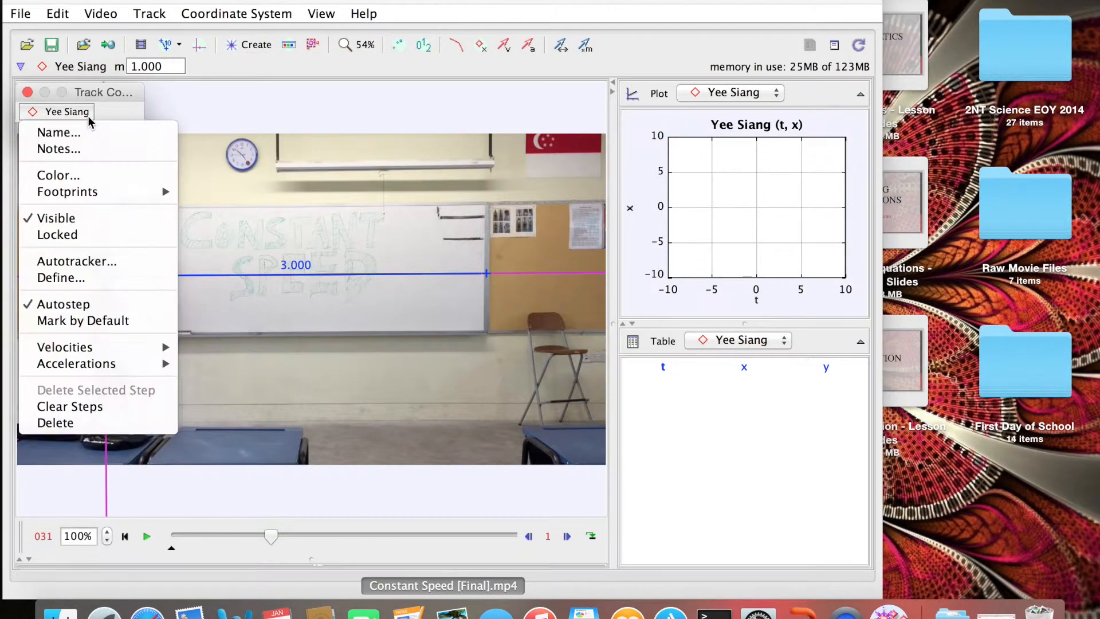
click(103, 260)
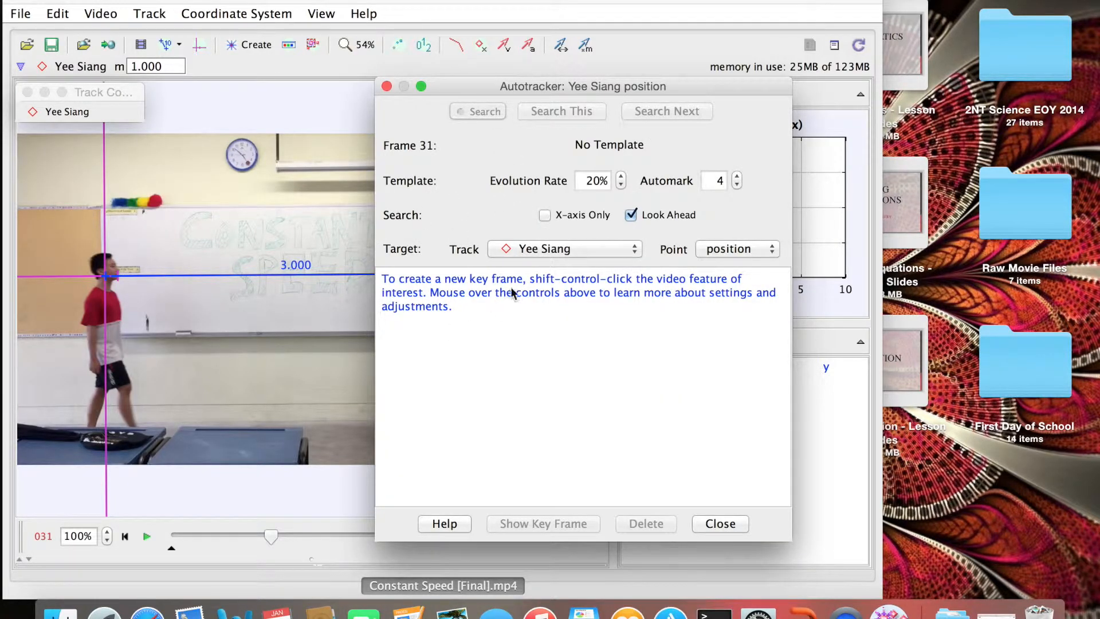
Set the walker's chest as the key-frame template and start the autotrack search.
ctrl+shift+click(107, 300)
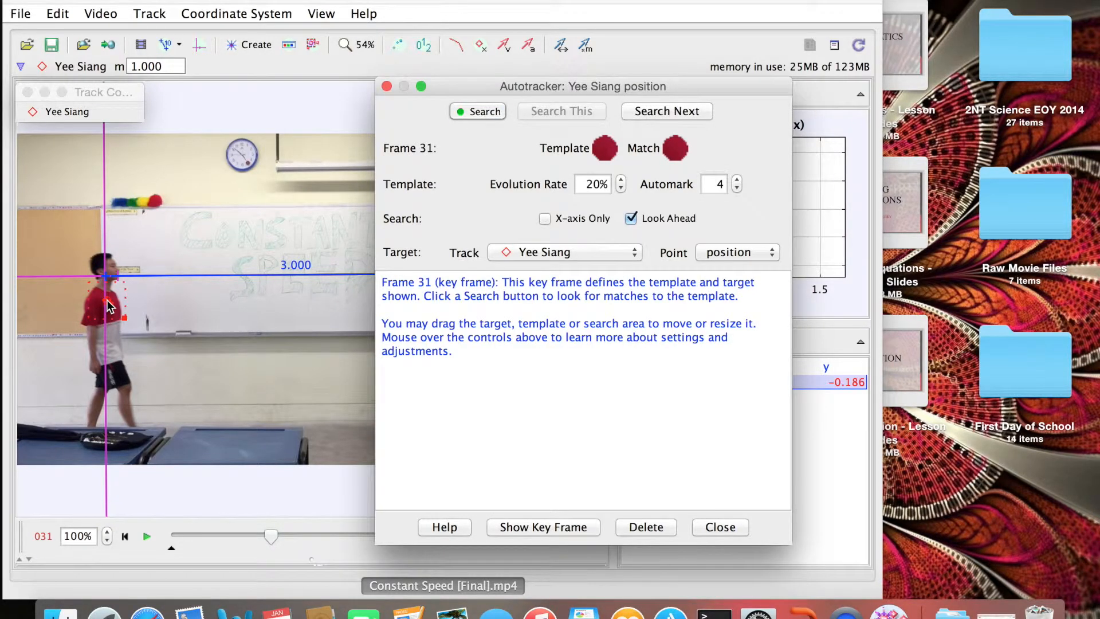
drag(558, 88, 372, 90)
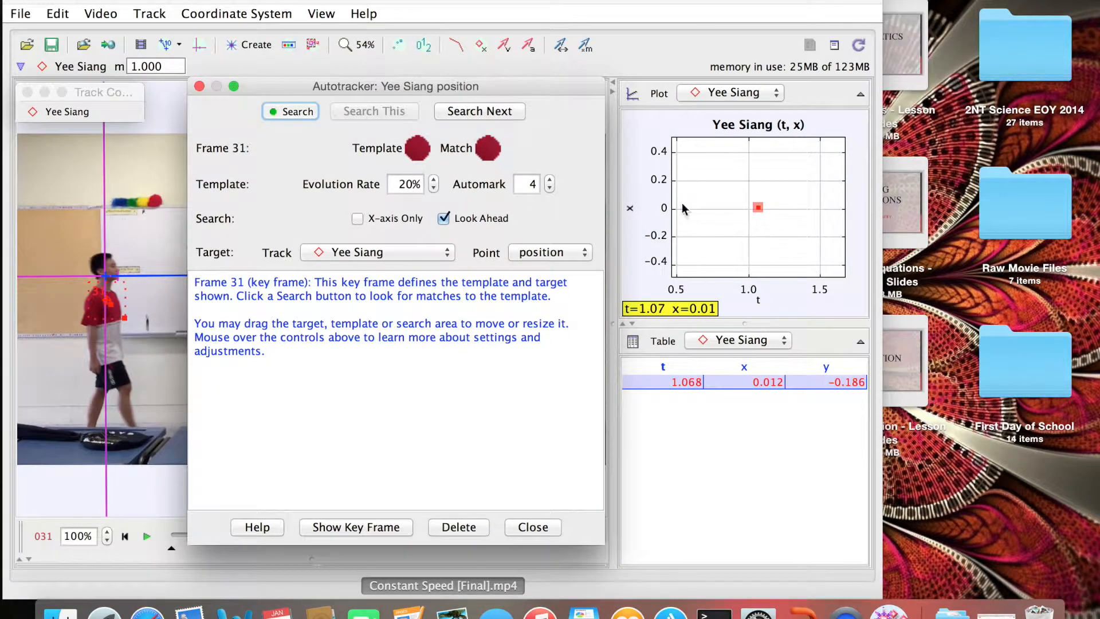
click(293, 112)
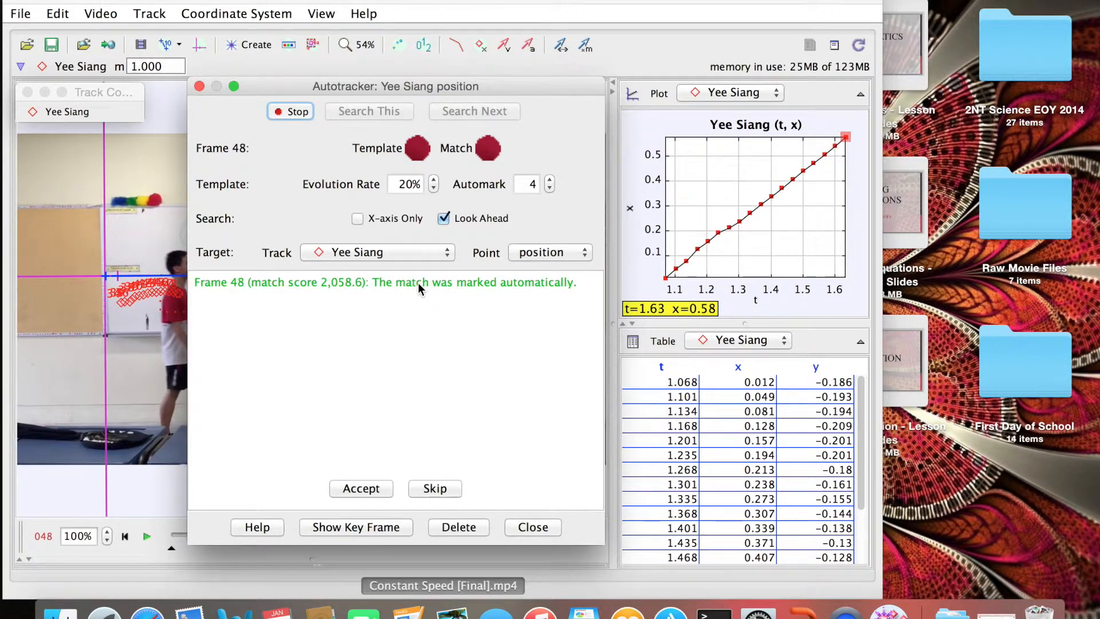
Stop autotracking at frame 123 and move the Autotracker window back over the video.
drag(438, 88, 918, 274)
mouse_move(1006, 259)
mouse_down()
mouse_move(1012, 150)
mouse_move(986, 112)
mouse_move(975, 230)
mouse_move(1008, 240)
mouse_up()
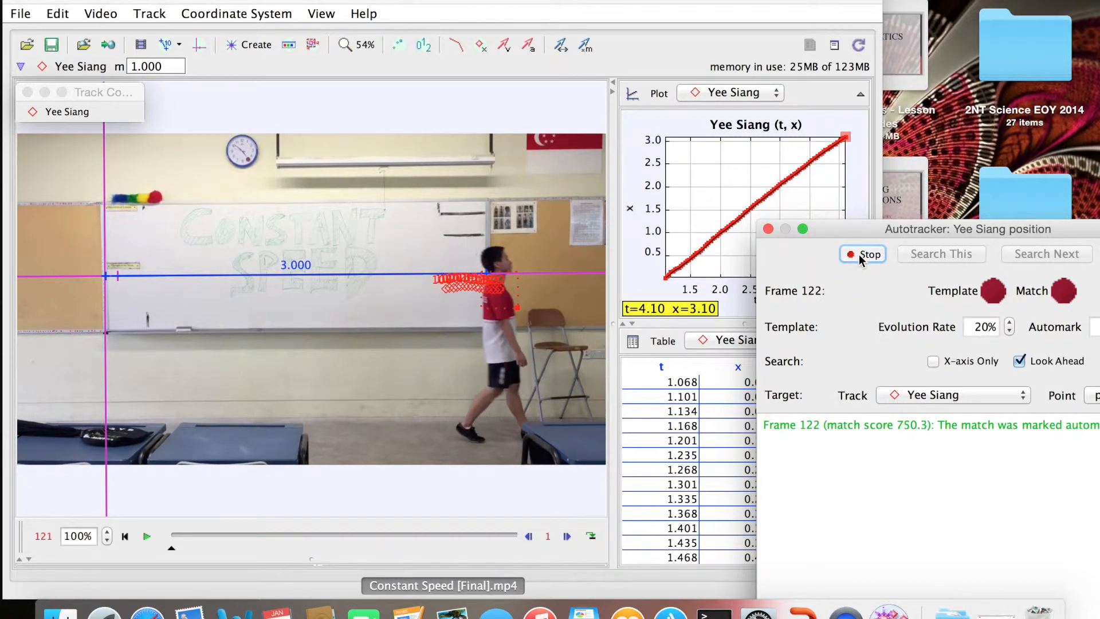
click(858, 254)
drag(865, 231, 289, 93)
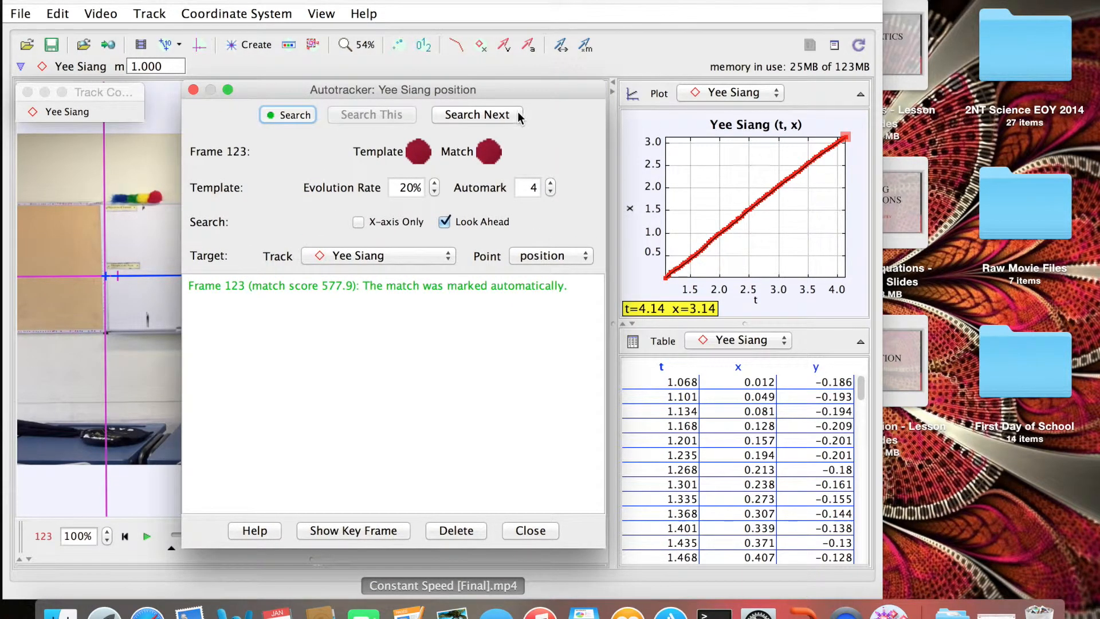
drag(554, 84, 425, 81)
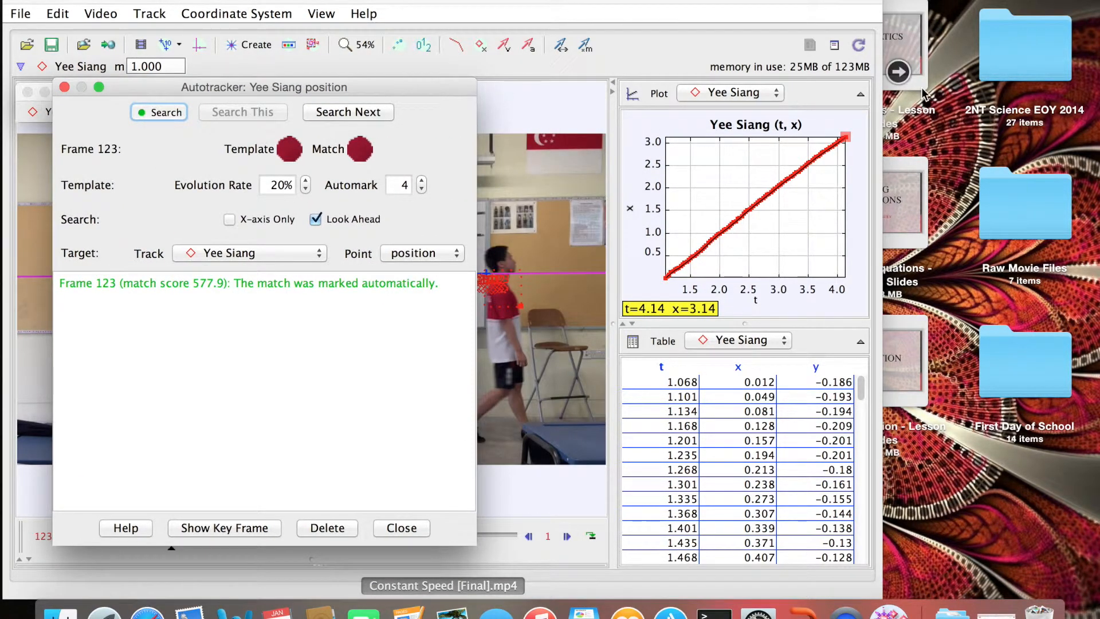
Maximize the position-time plot, close the Autotracker, and move the track palette aside.
click(861, 94)
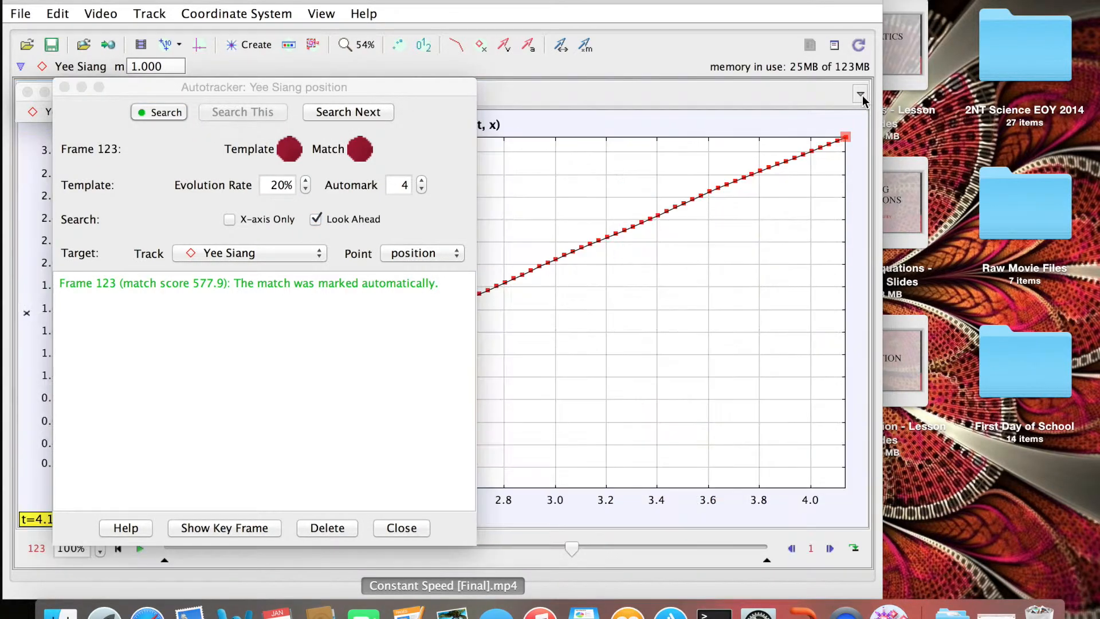
click(64, 87)
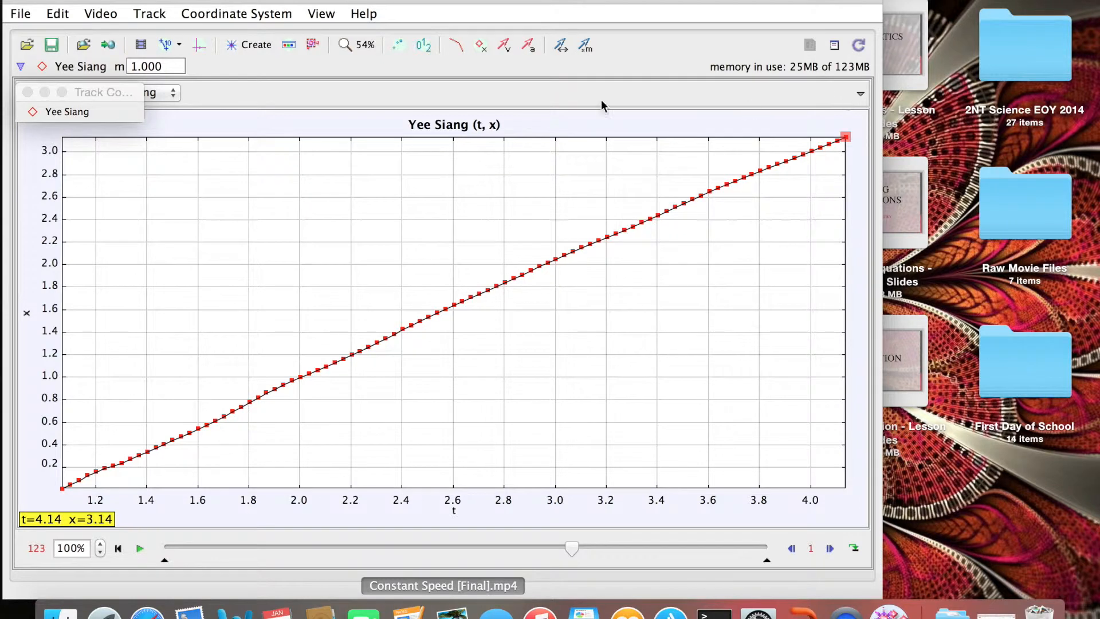
drag(108, 90, 717, 88)
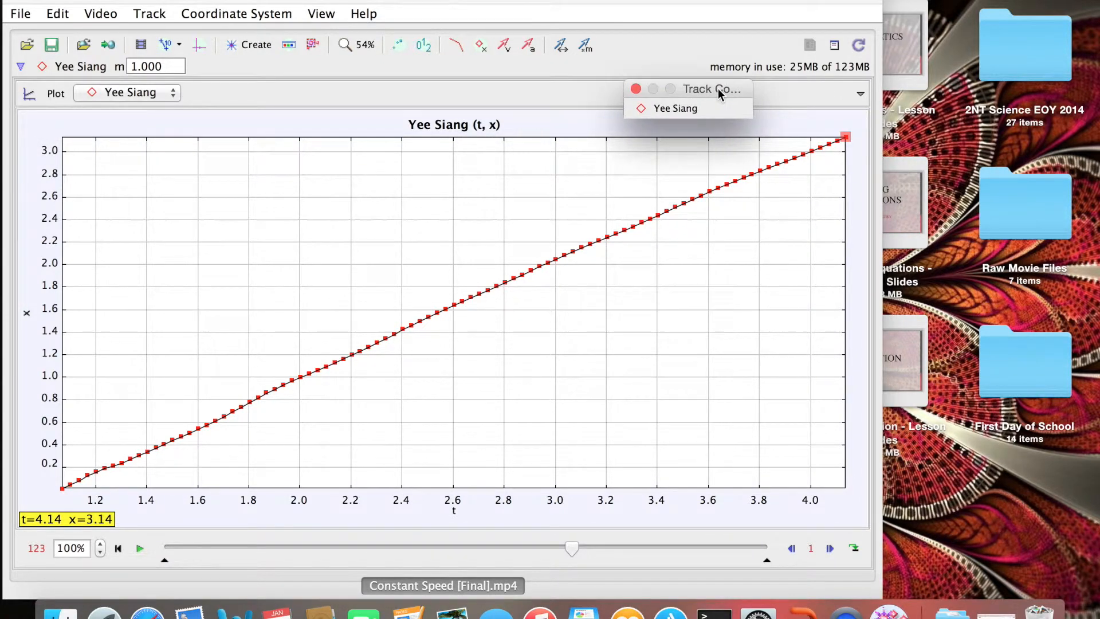
Switch the plot count to 2 graphs, then back to a single x–t graph.
click(61, 93)
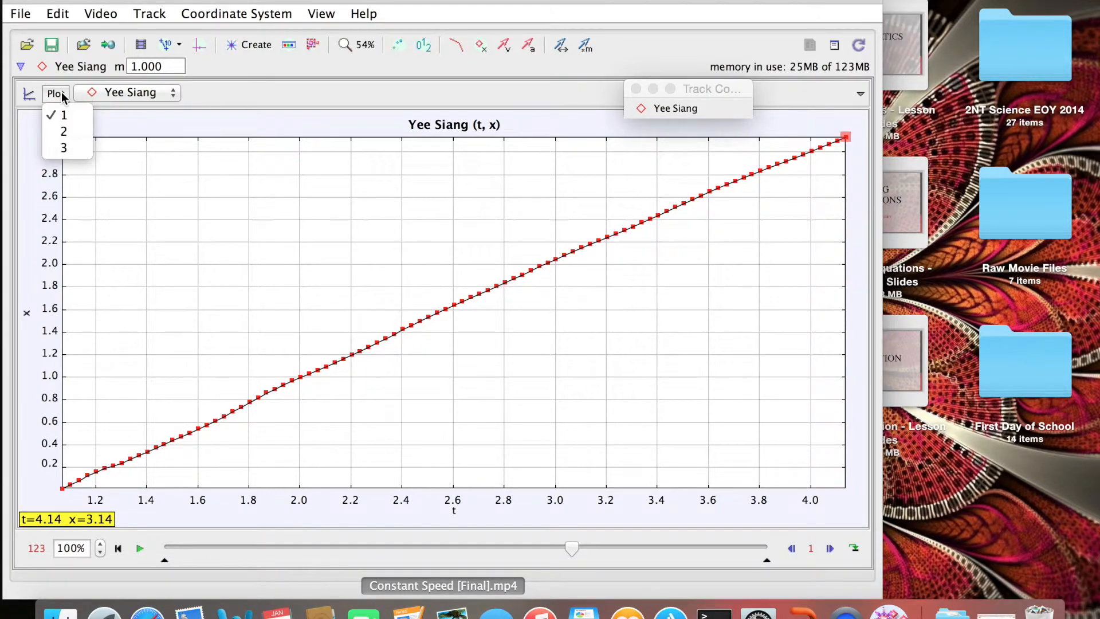
click(69, 133)
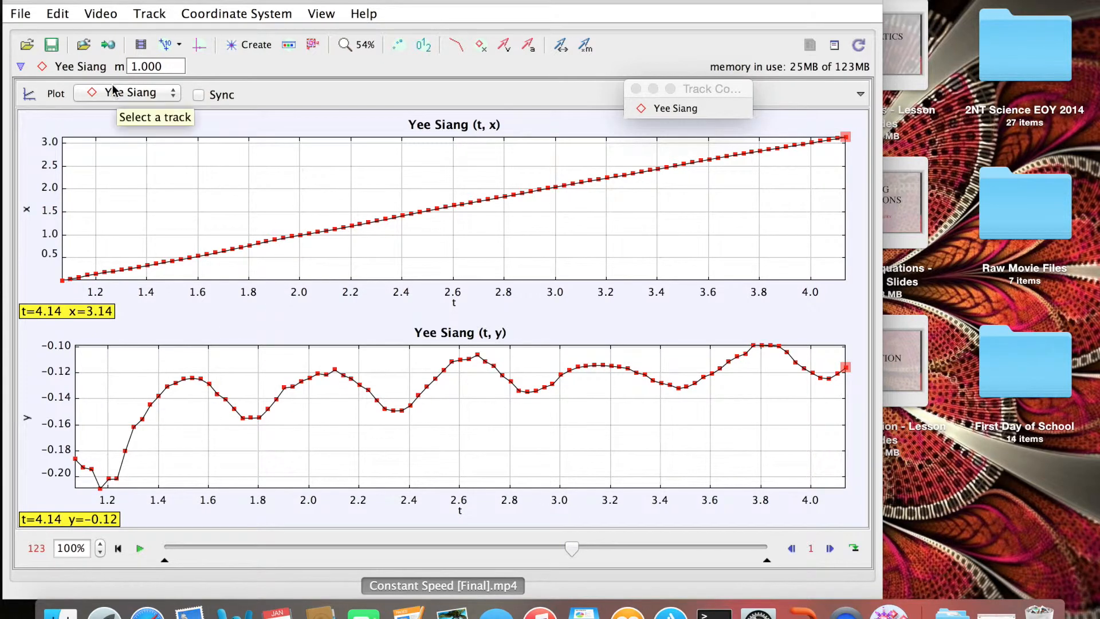
click(56, 94)
click(57, 129)
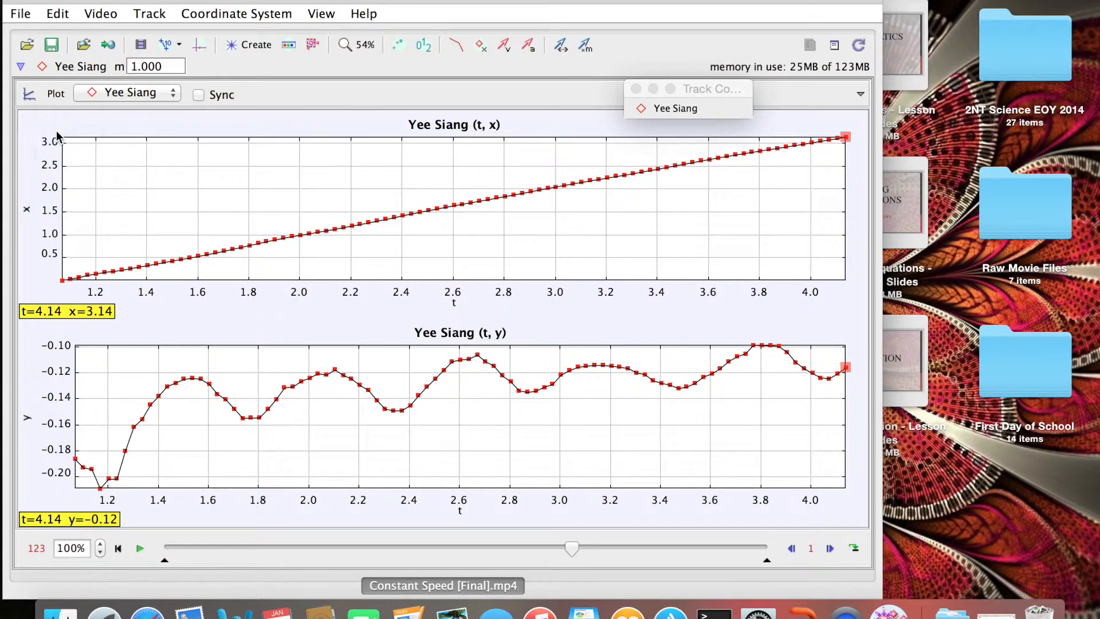
click(55, 93)
click(56, 117)
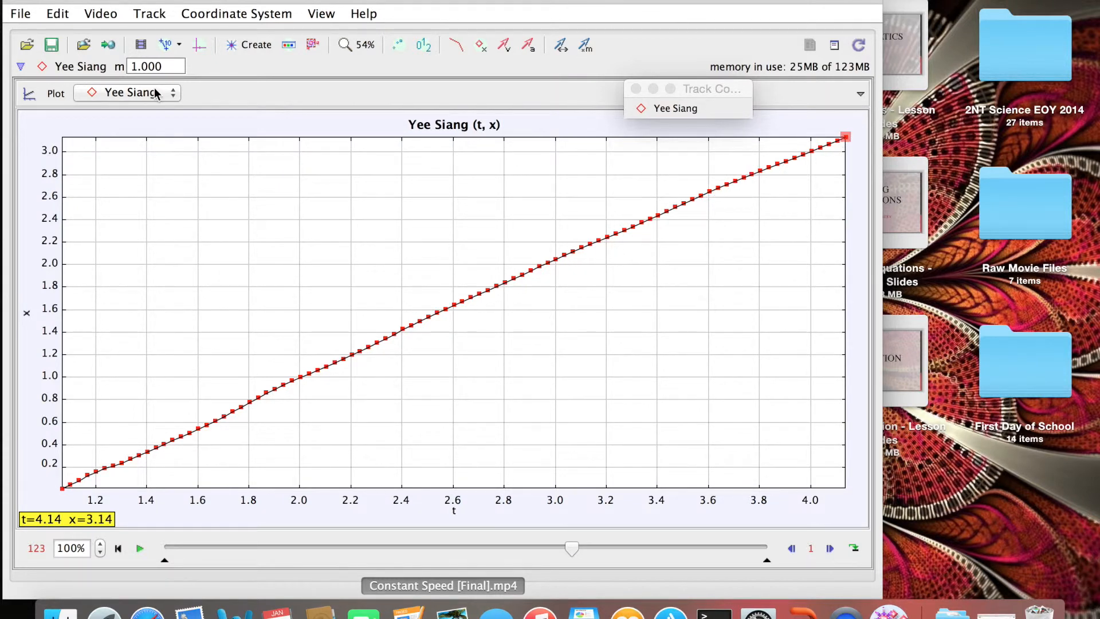
click(21, 13)
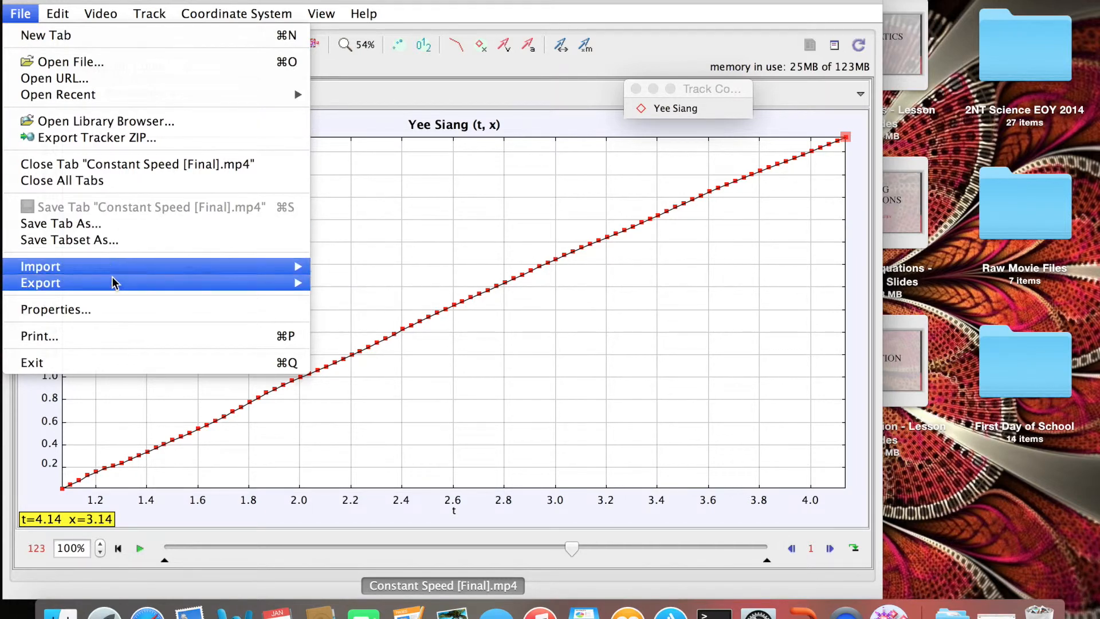
mouse_move(112, 280)
mouse_move(283, 281)
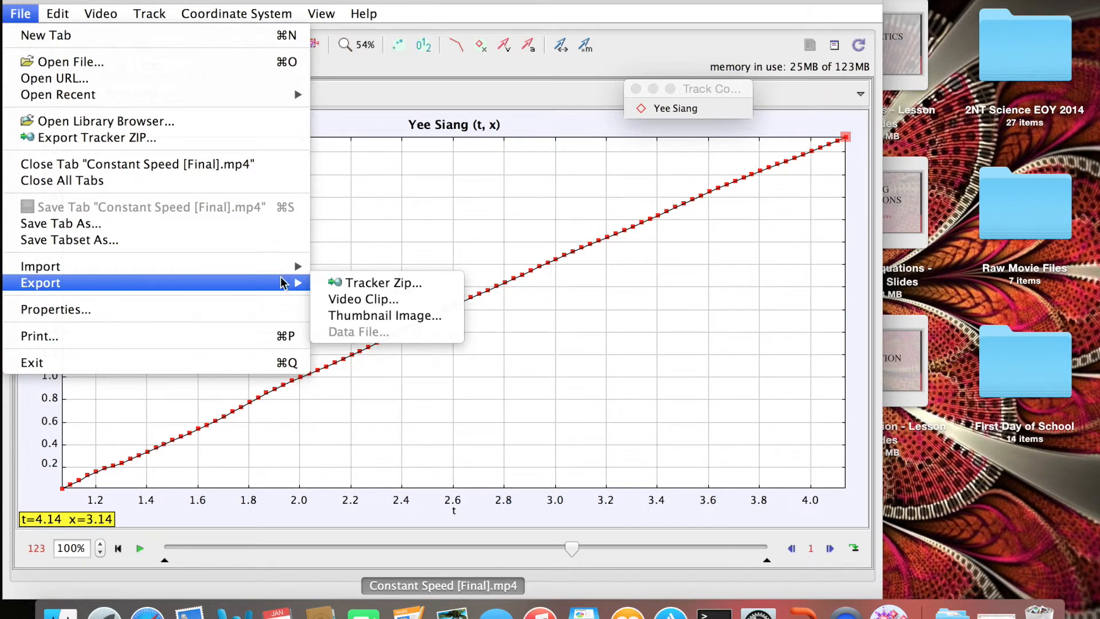
click(376, 316)
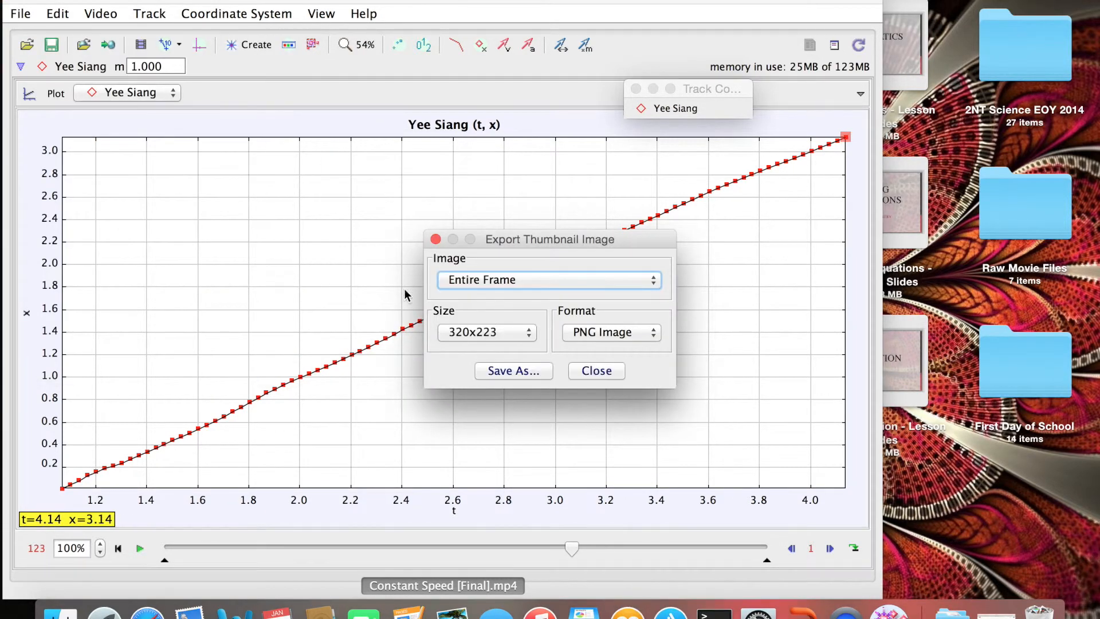
click(524, 277)
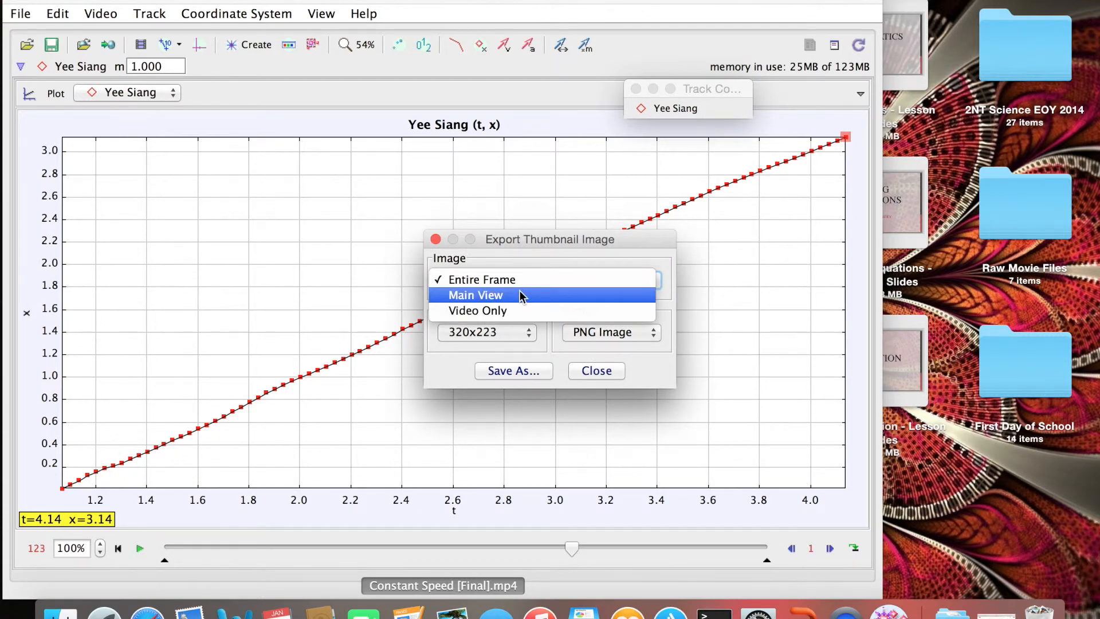
click(551, 279)
click(584, 373)
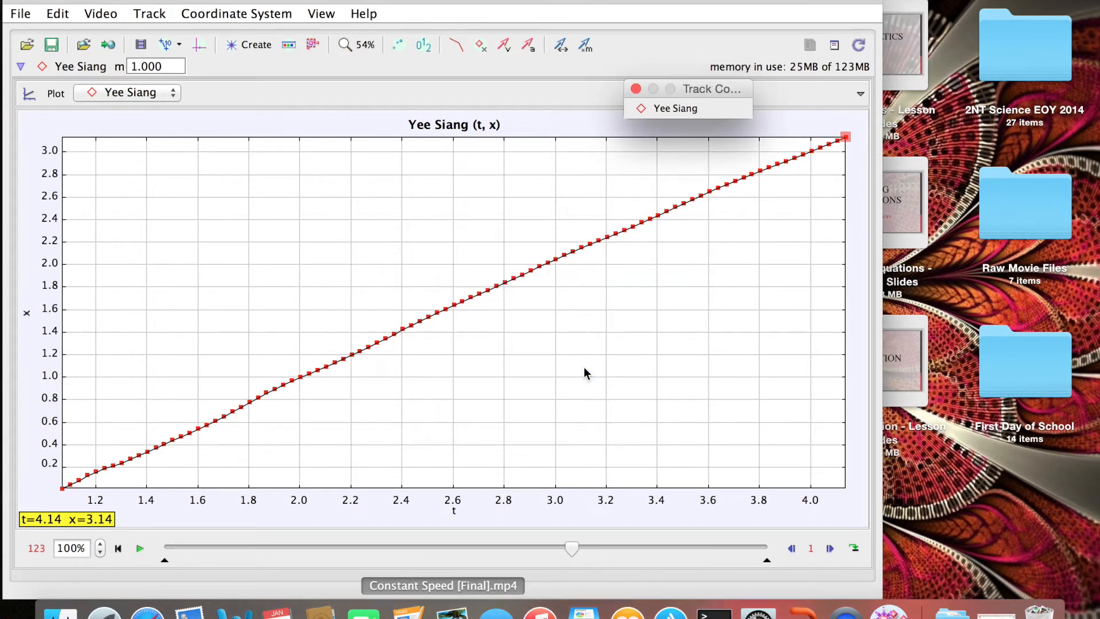